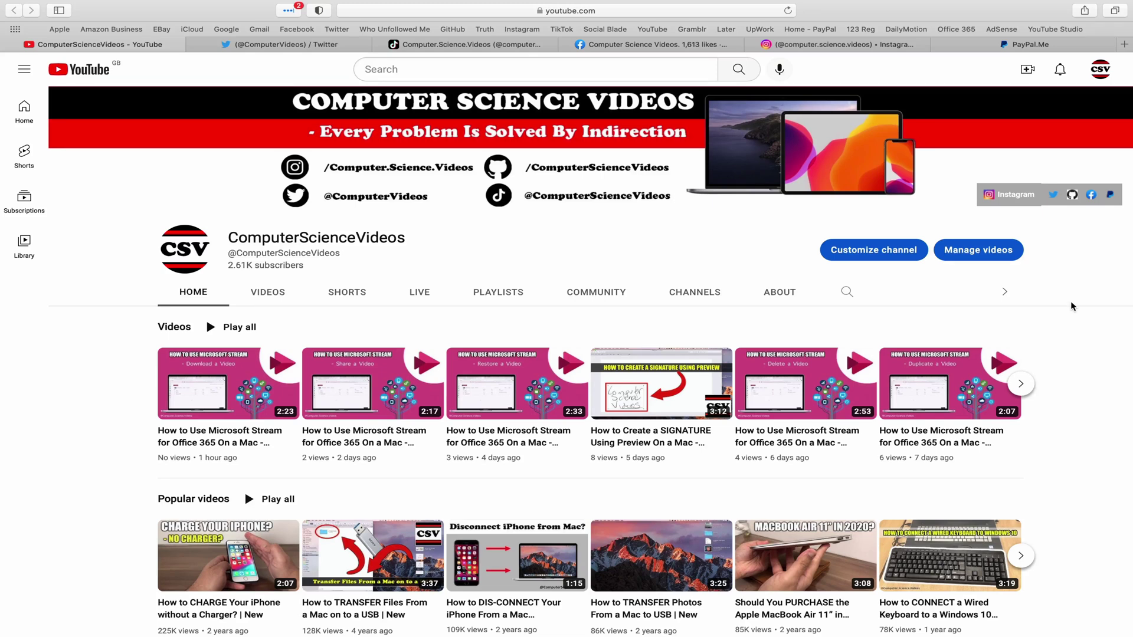
- View the channel's Twitter, TikTok, Facebook, Instagram and PayPal.Me tabs in turn
left_click(266, 50)
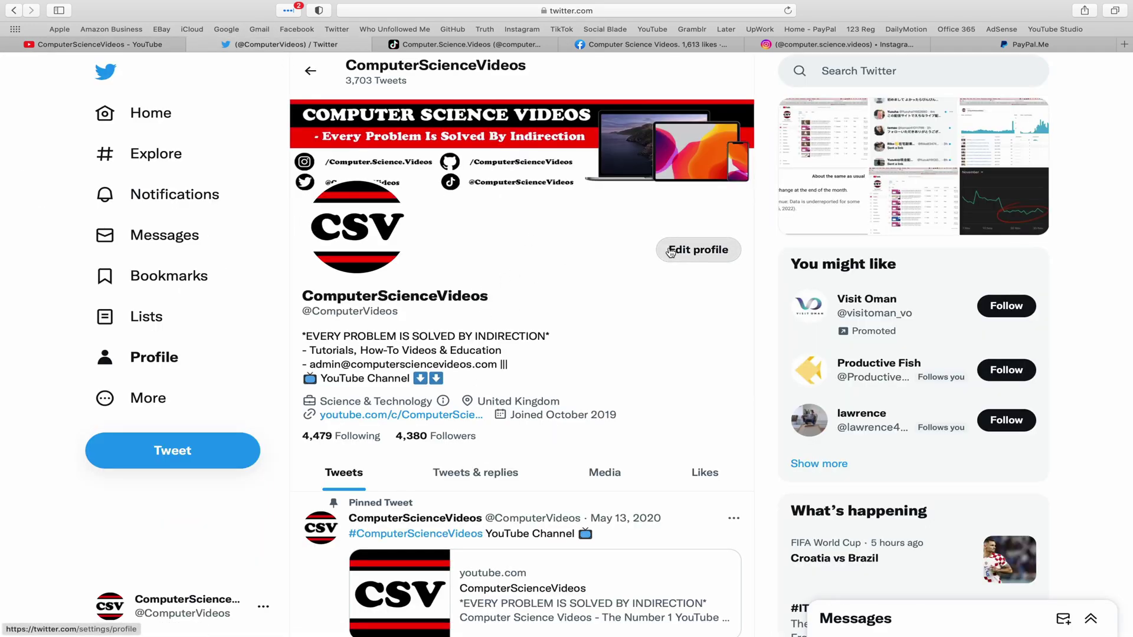
left_click(495, 47)
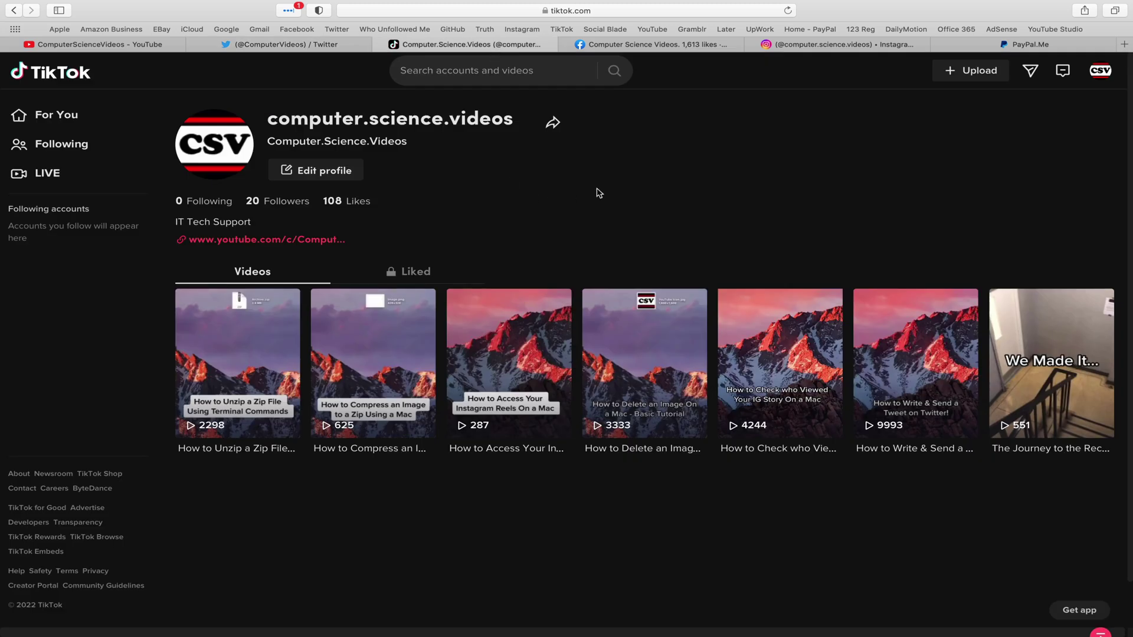
left_click(655, 47)
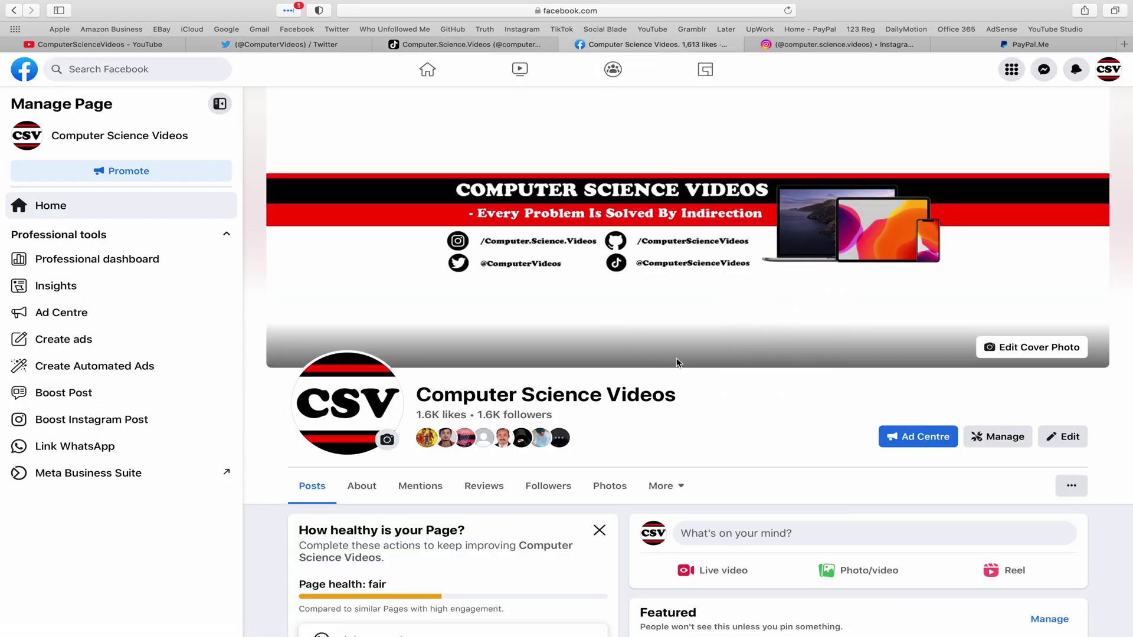
left_click(843, 44)
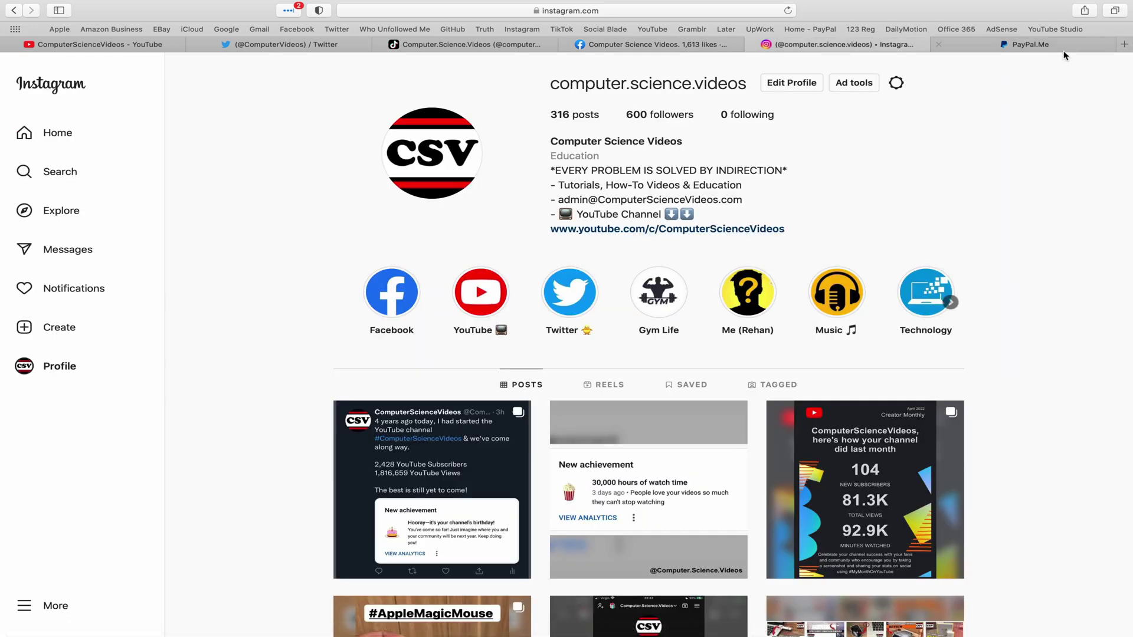
left_click(1030, 44)
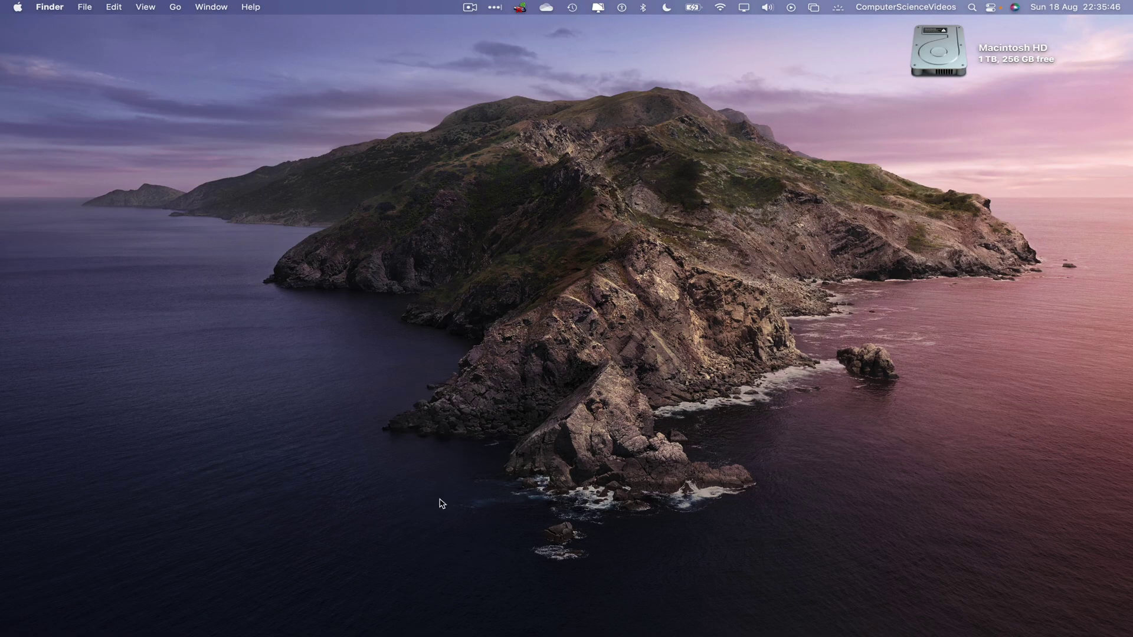
- Reopen Safari on the channel's Instagram profile showing 0 posts, then minimise the window
mouse_move(474, 629)
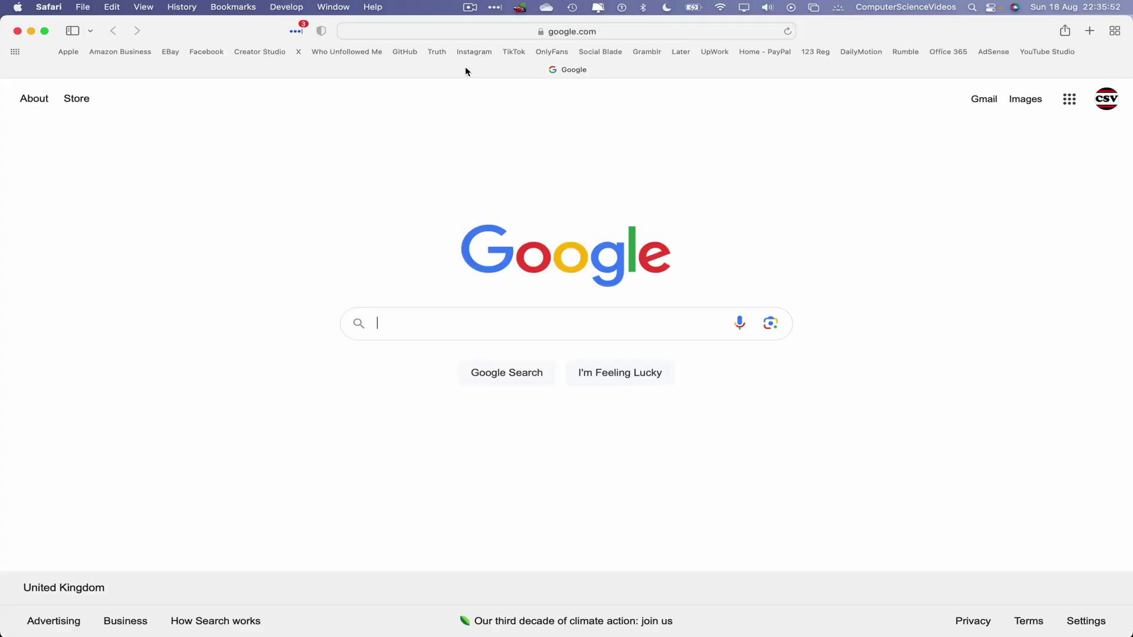
left_click(474, 52)
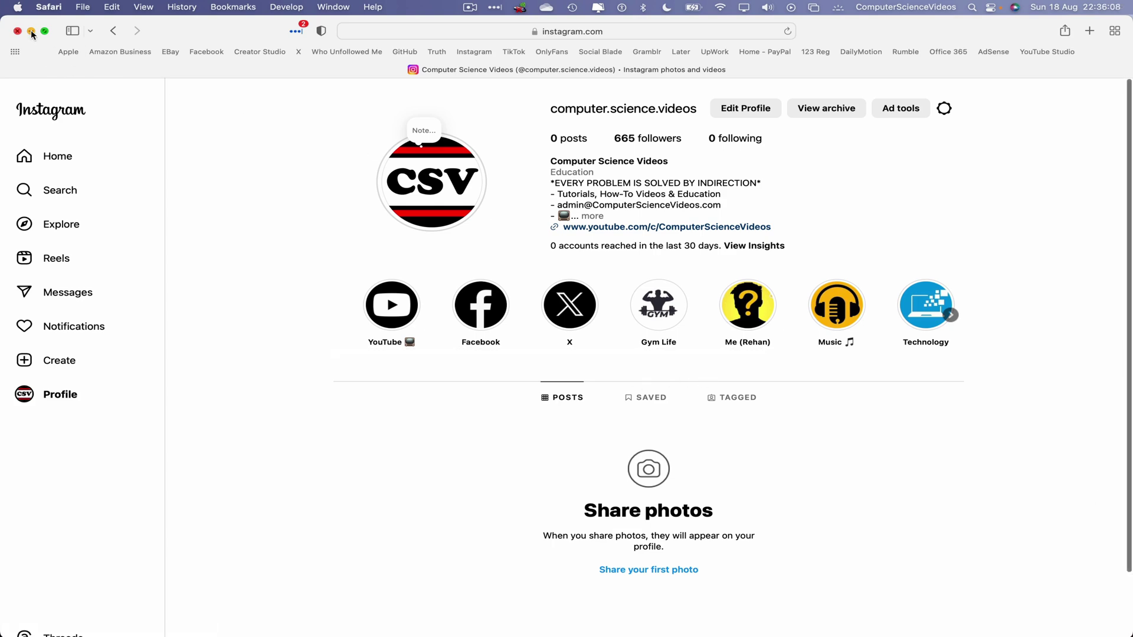
left_click(32, 33)
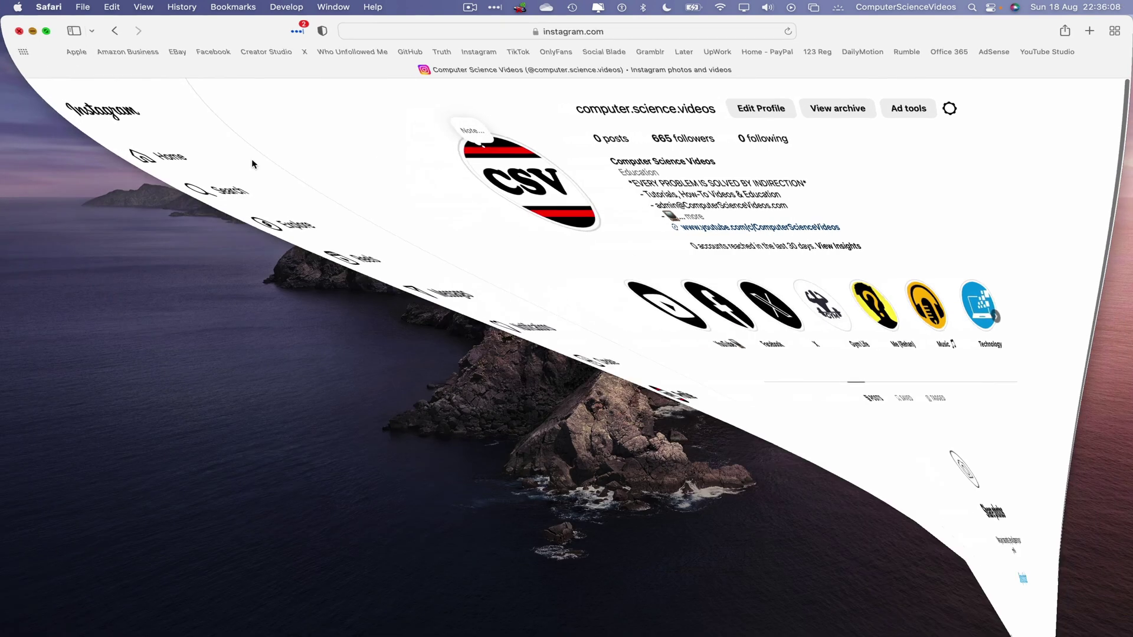
- Copy YouTube Icon.jpg from the My YouTube Channel folder in Finder
mouse_move(215, 614)
left_click(50, 617)
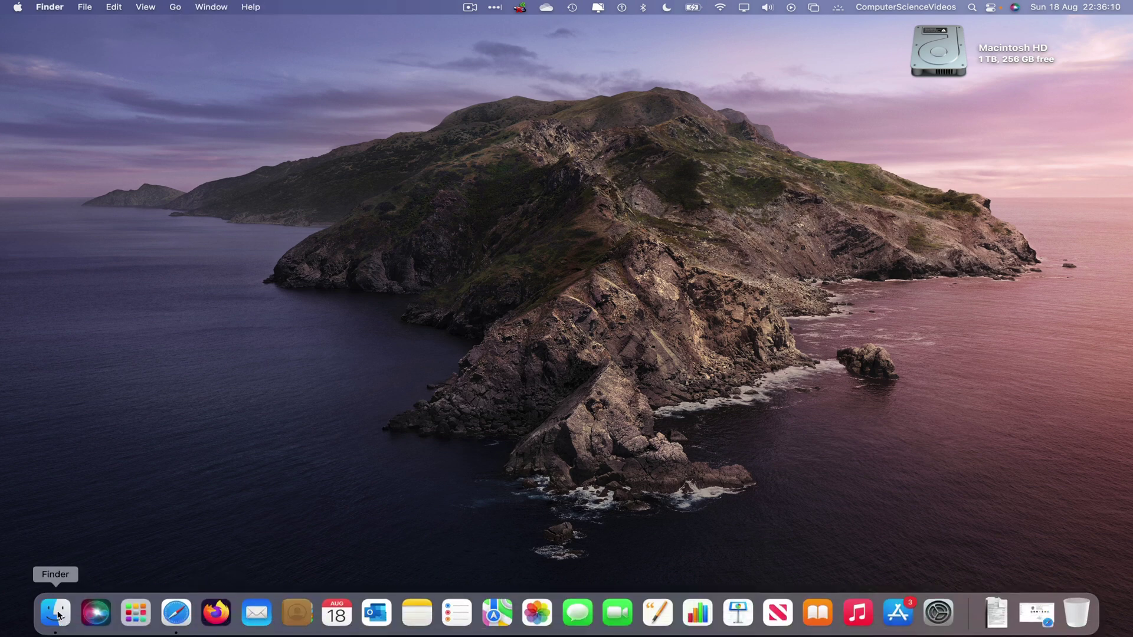
double_click(444, 114)
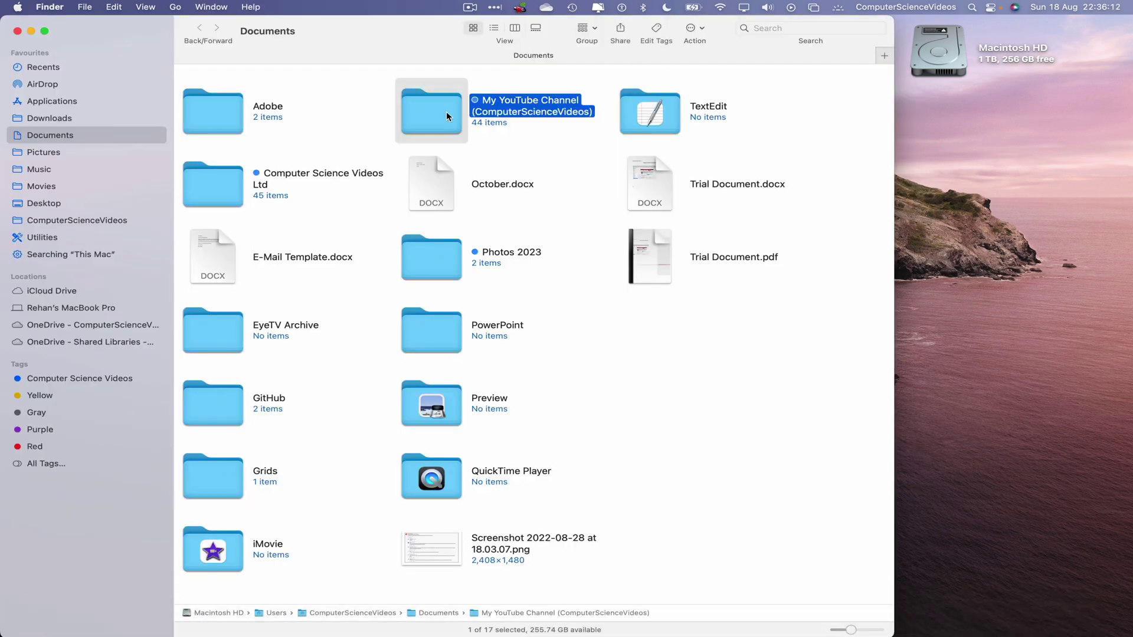
scroll(578, 397, "down", 10)
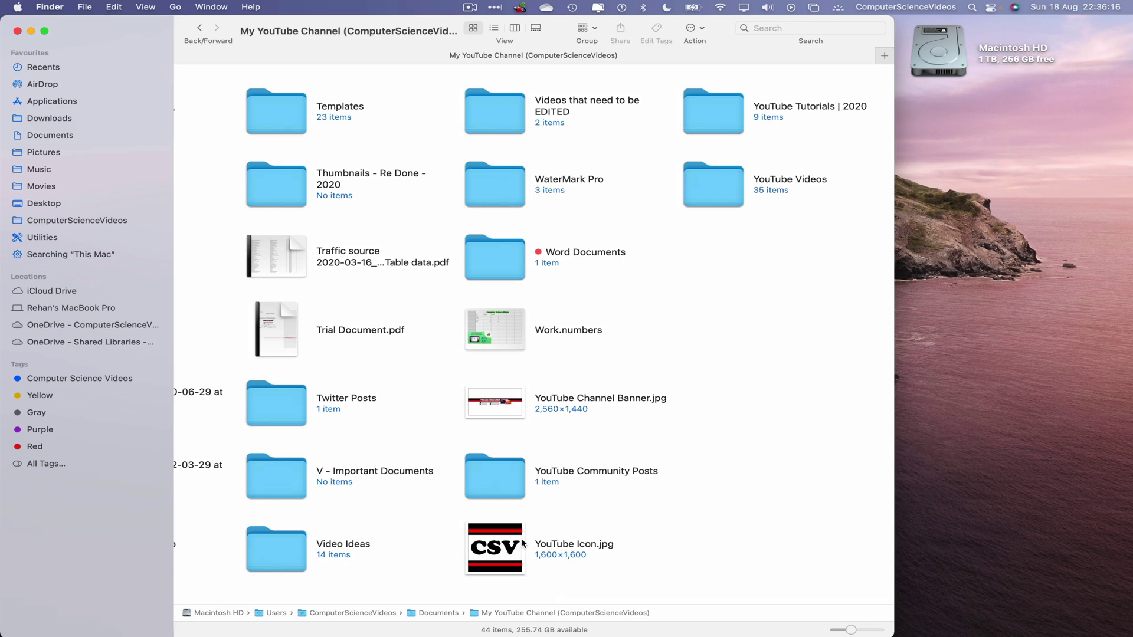
right_click(496, 543)
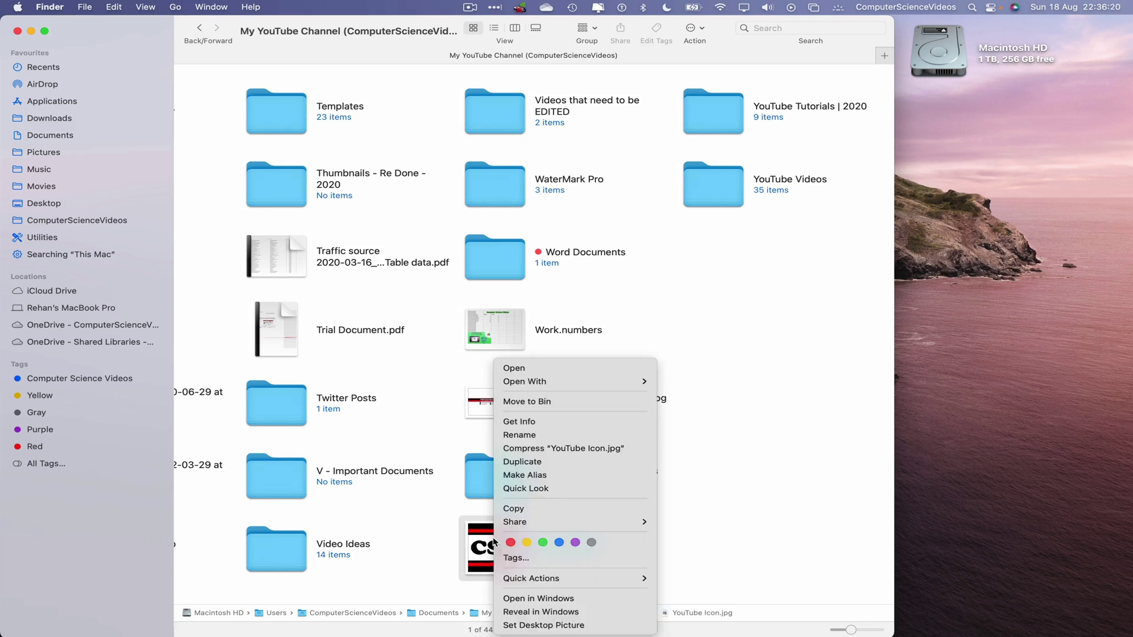
left_click(532, 509)
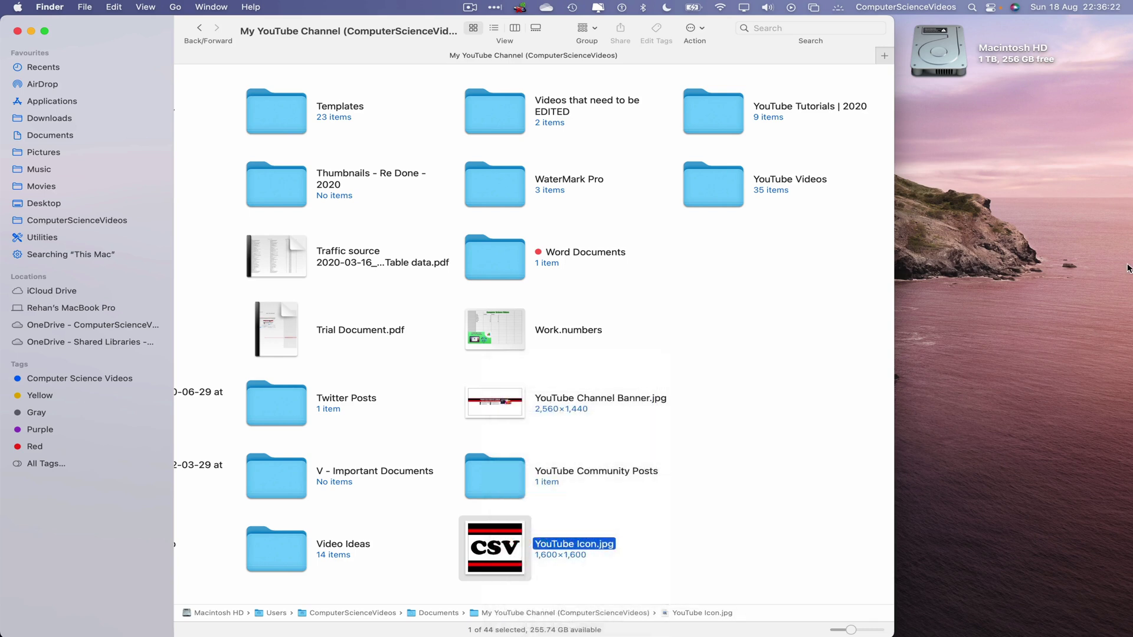
- Paste YouTube Icon.jpg onto the desktop and close the Finder window
left_click(1128, 265)
right_click(1036, 204)
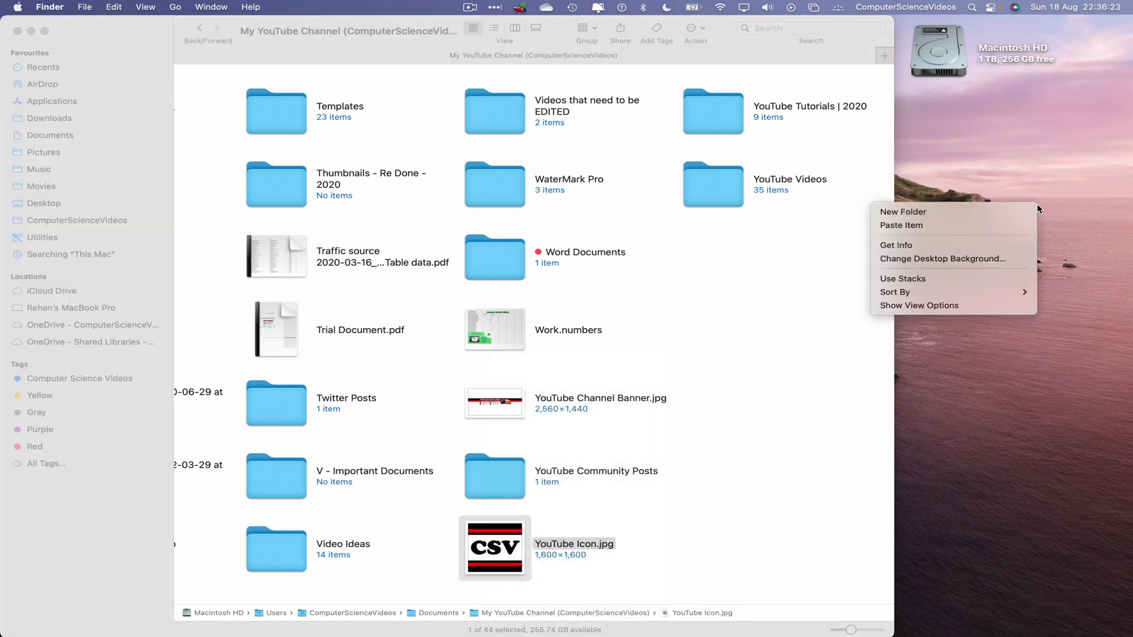
left_click(951, 226)
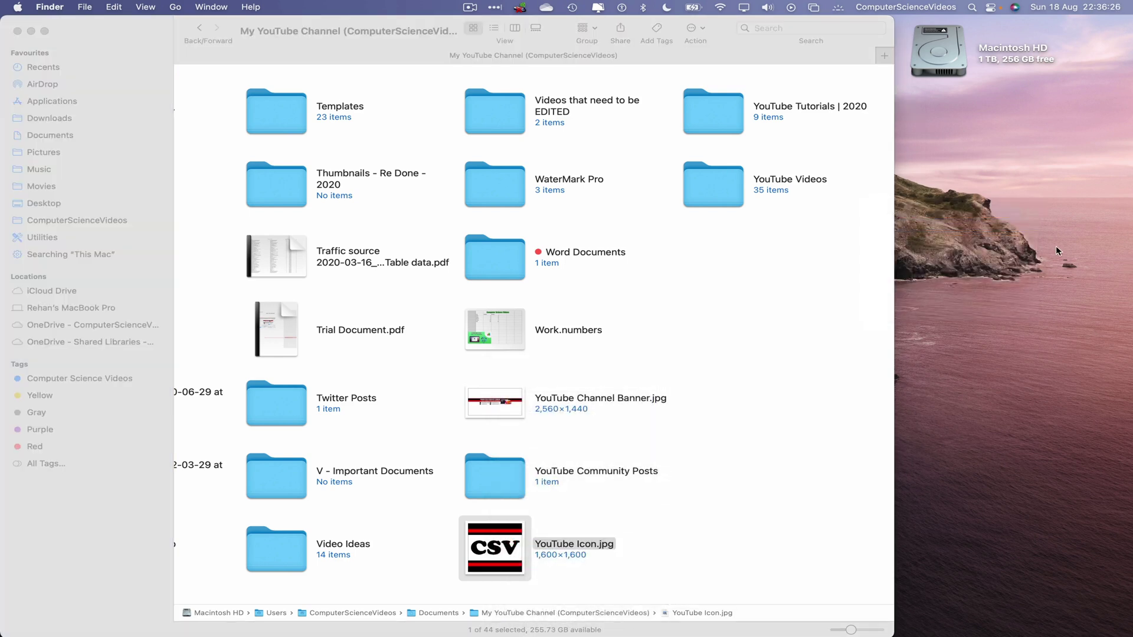
left_click(18, 31)
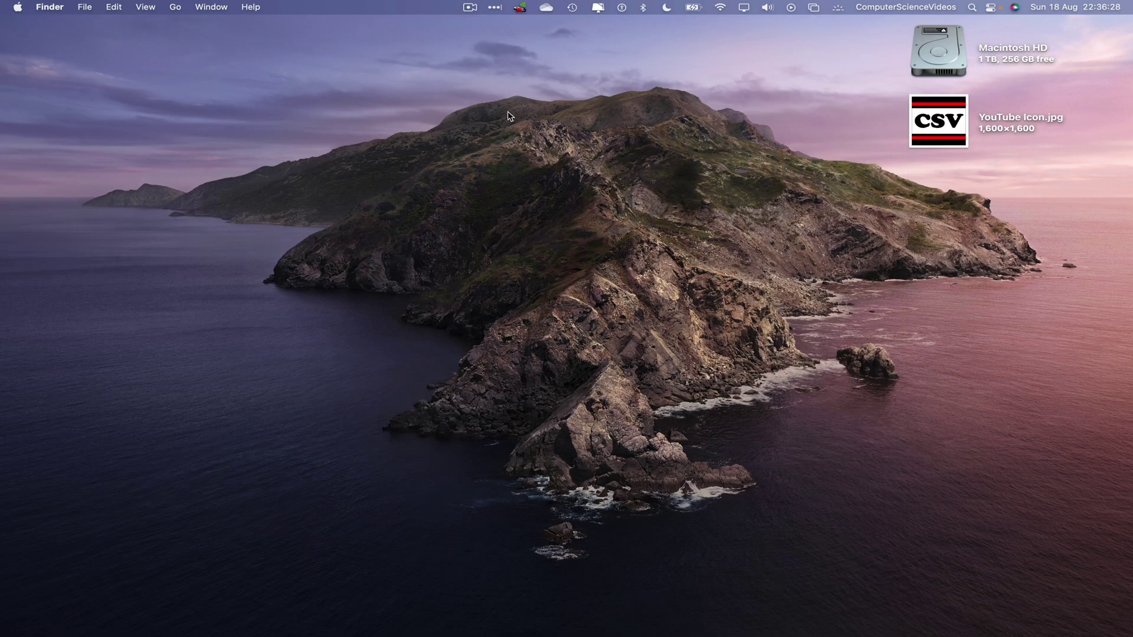
- Restore Instagram, start a new post and upload YouTube Icon.jpg from the Desktop
left_click(1037, 626)
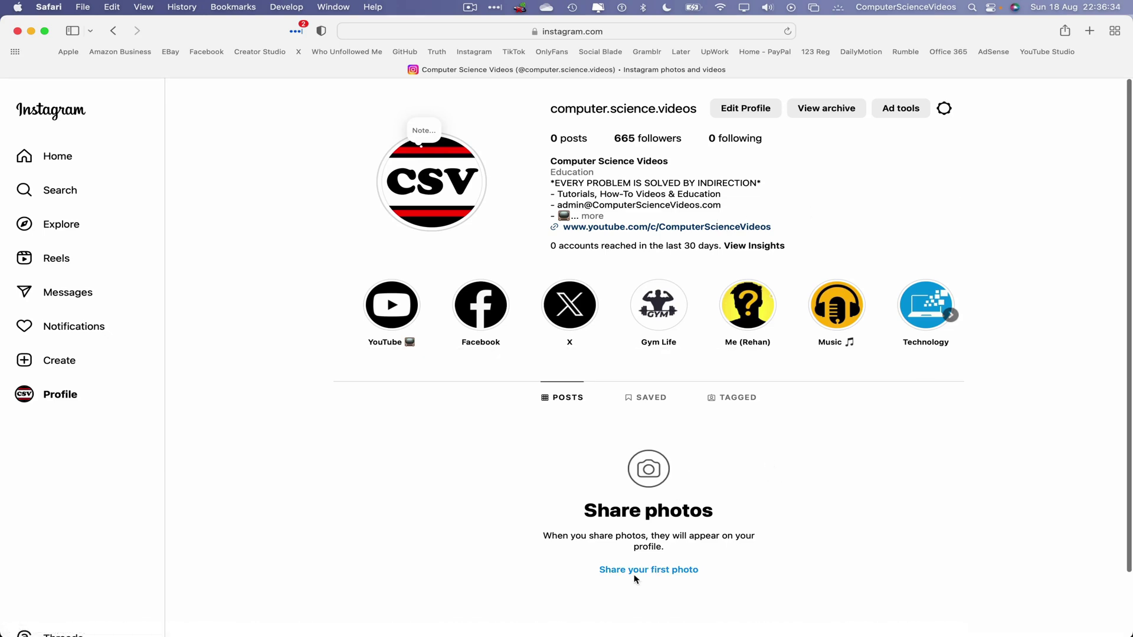
left_click(655, 572)
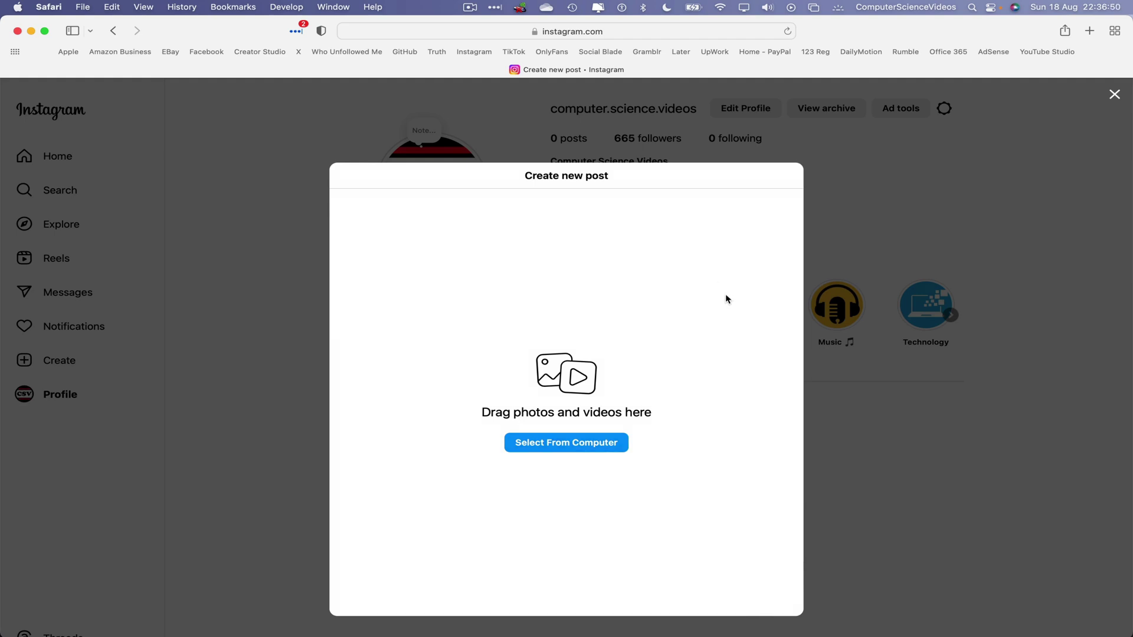
left_click(591, 443)
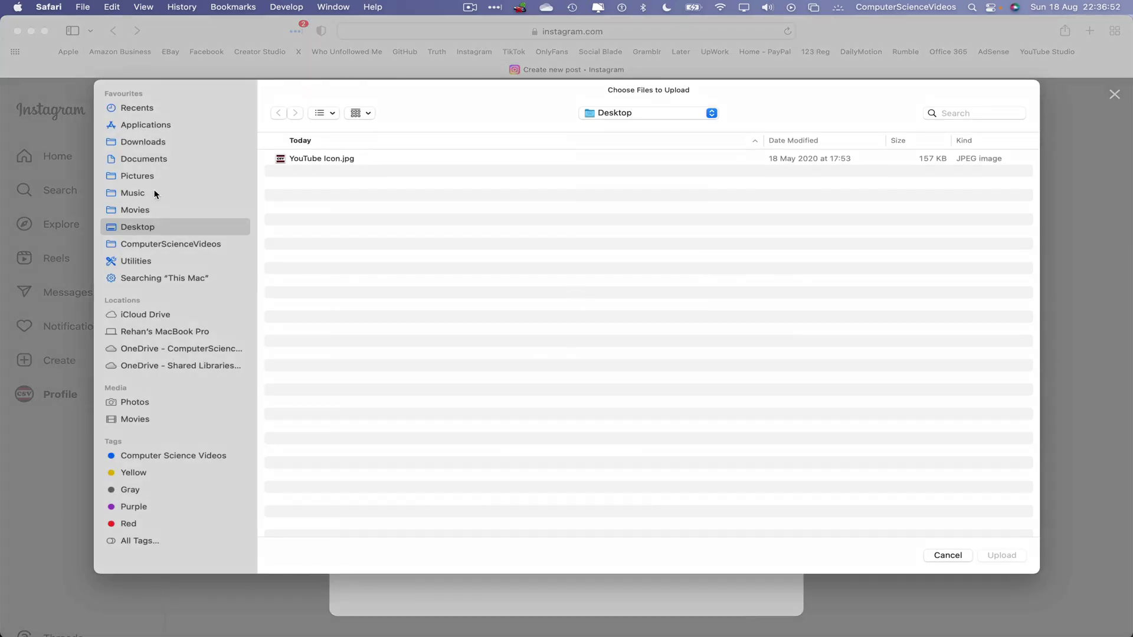
left_click(334, 114)
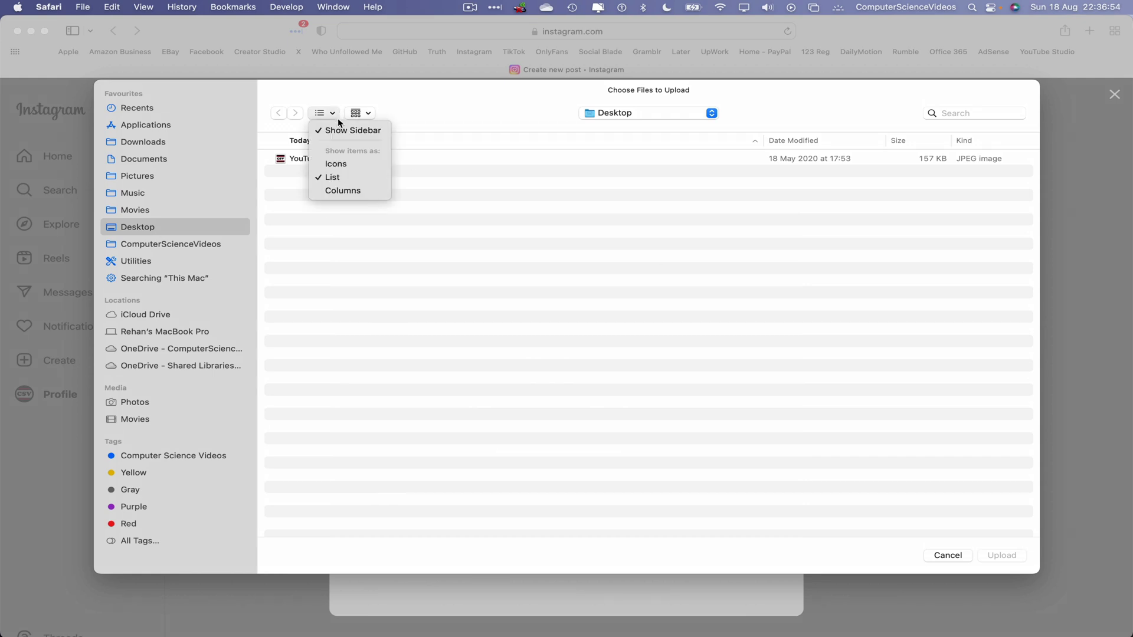
left_click(327, 163)
left_click(310, 185)
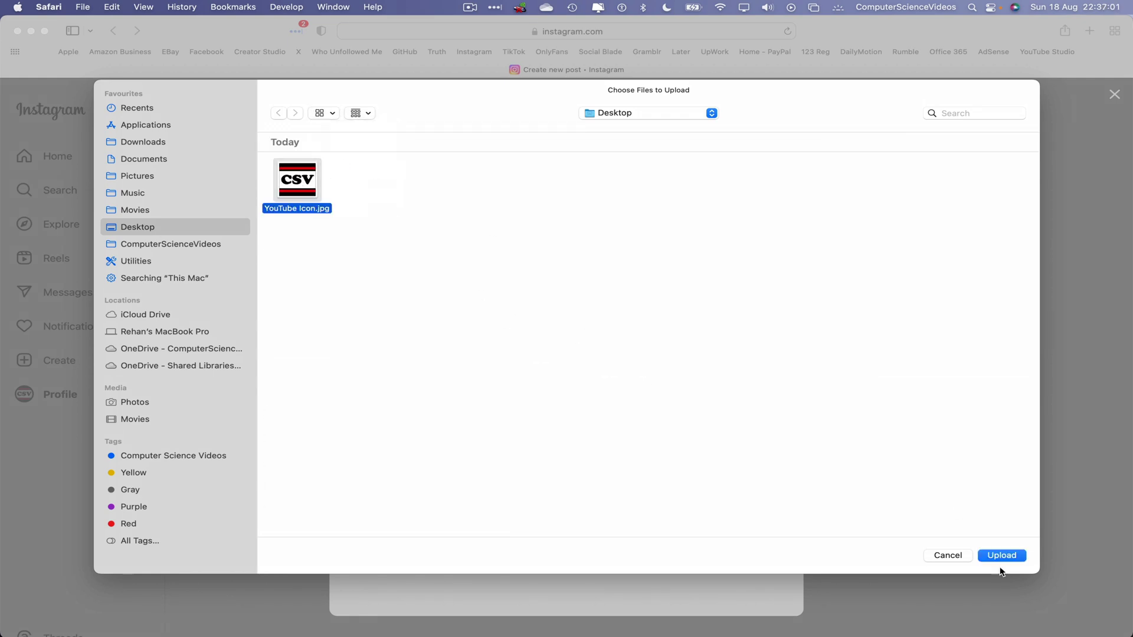
left_click(1016, 555)
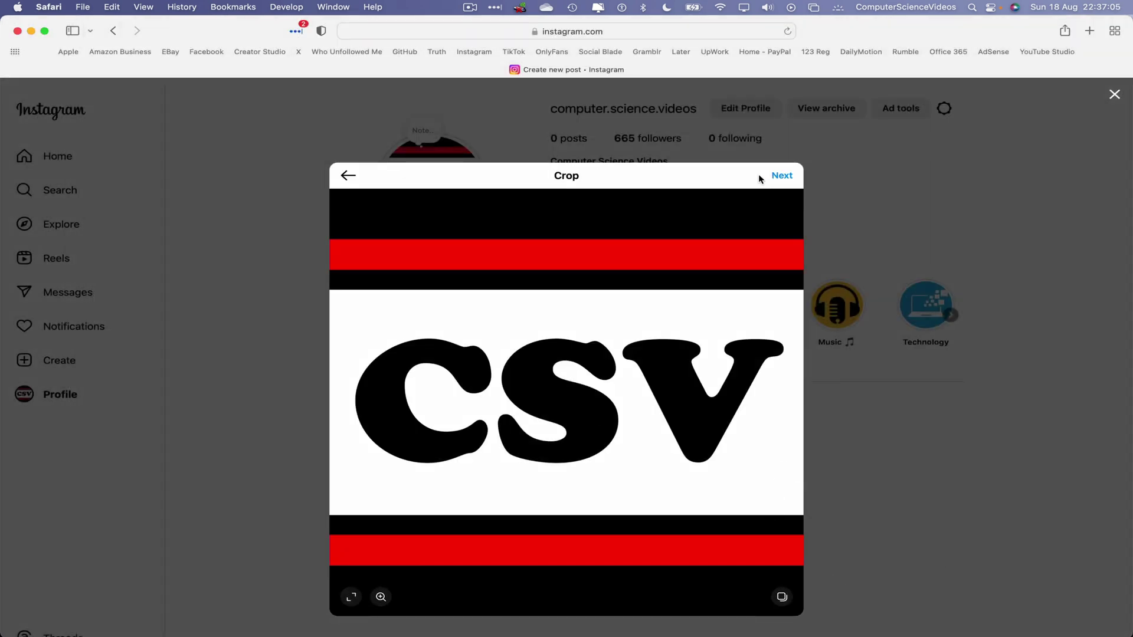
- Pass the crop, filter and adjustment screens unchanged to reach the caption step
left_click(782, 176)
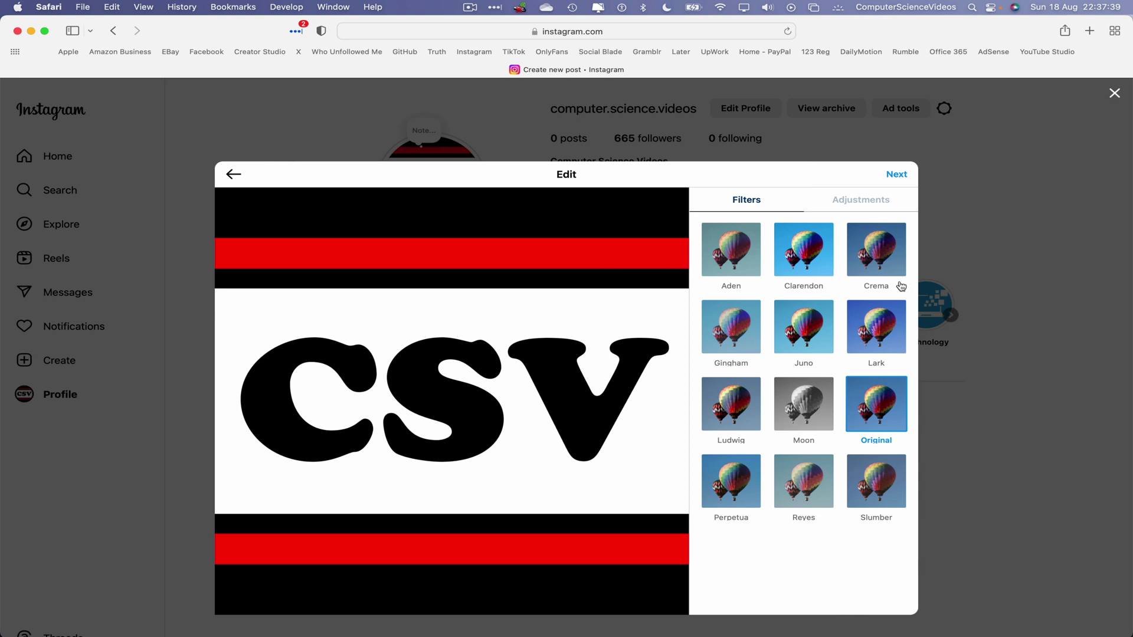
left_click(855, 205)
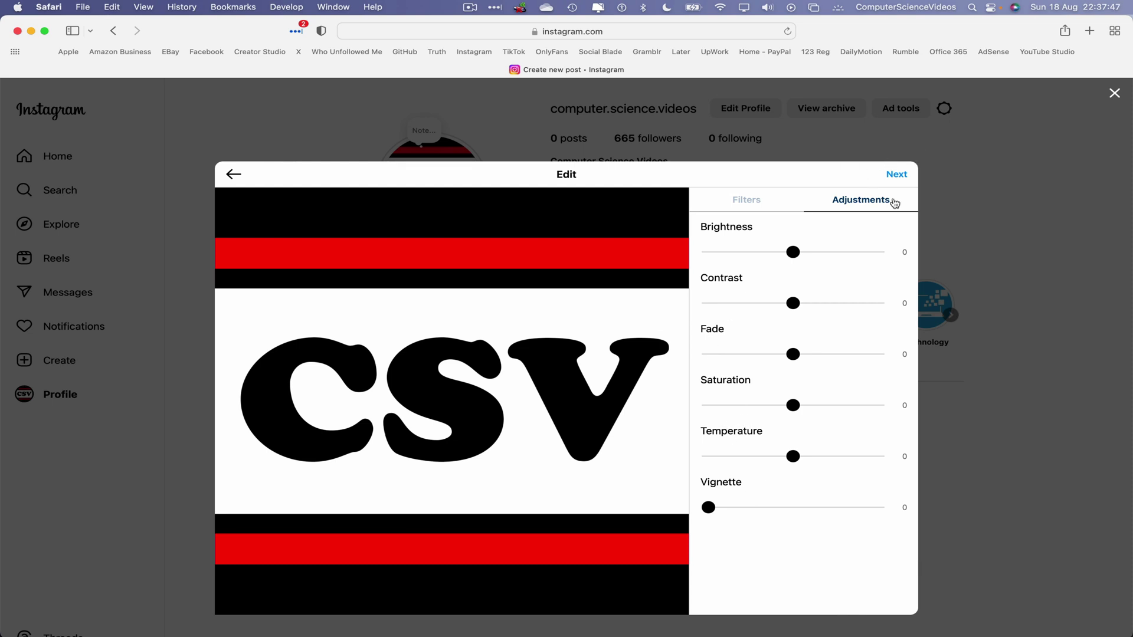
left_click(897, 175)
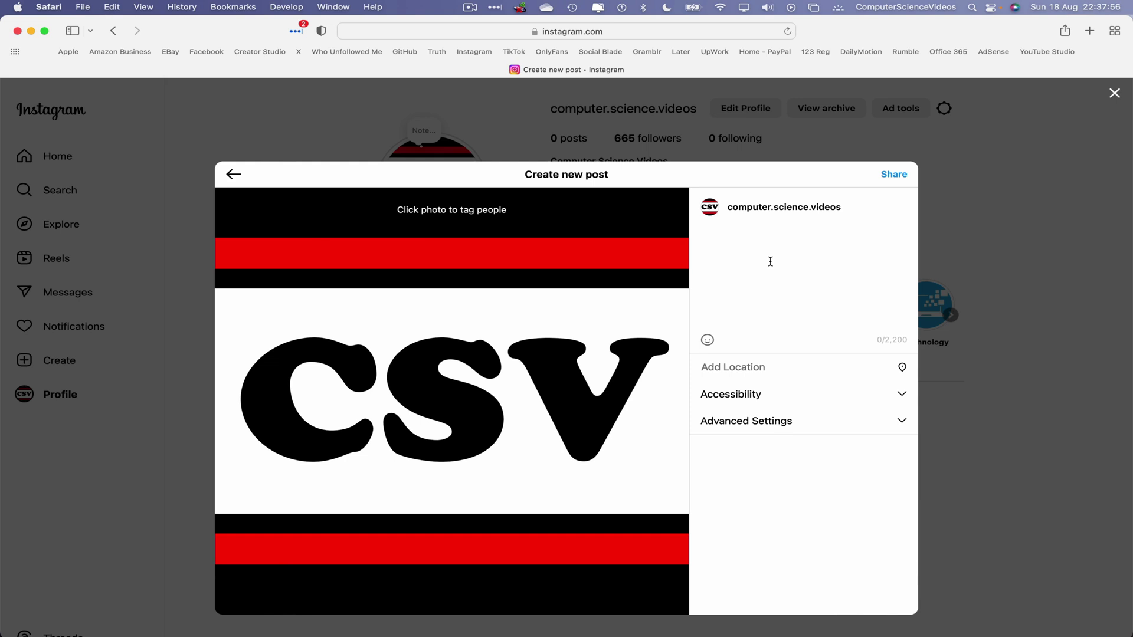
- Caption the post 'The 1st ever post for #ComputerScienceVideos on Instagram.' and share it
type("The 1st ever post for #Compu")
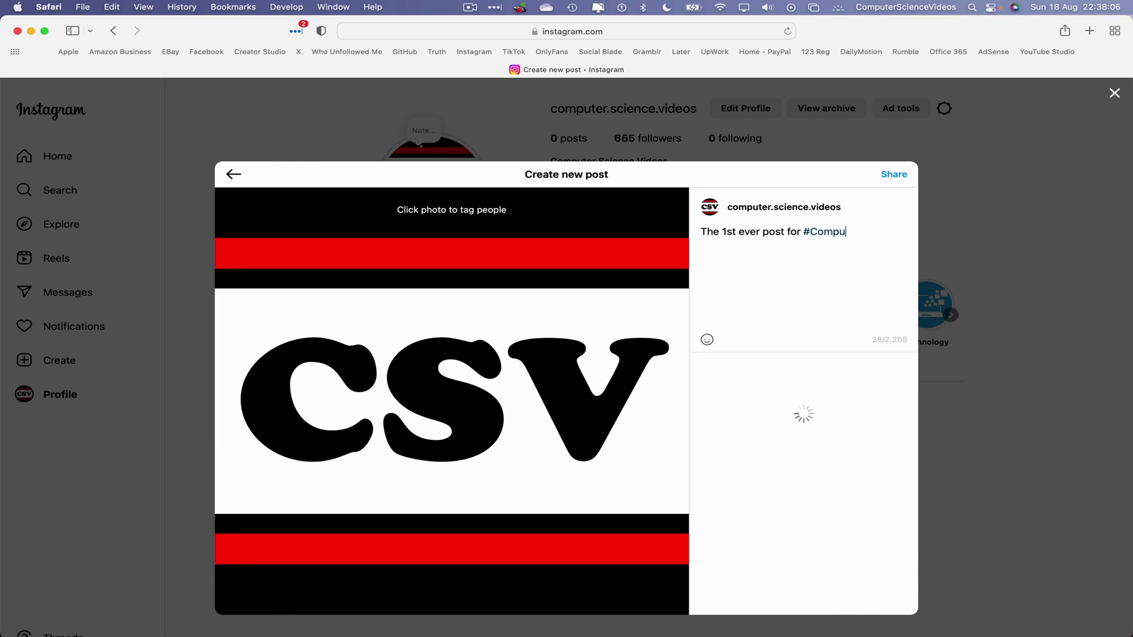
type("terScienceVideos on")
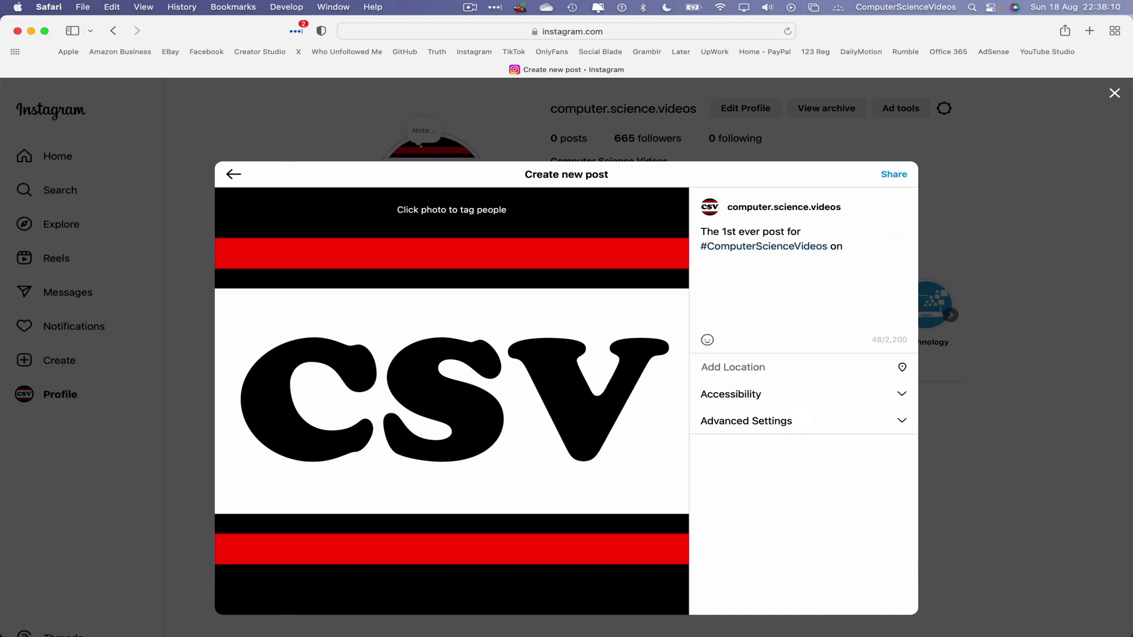
type(" Instagram.")
left_click(901, 396)
left_click(901, 397)
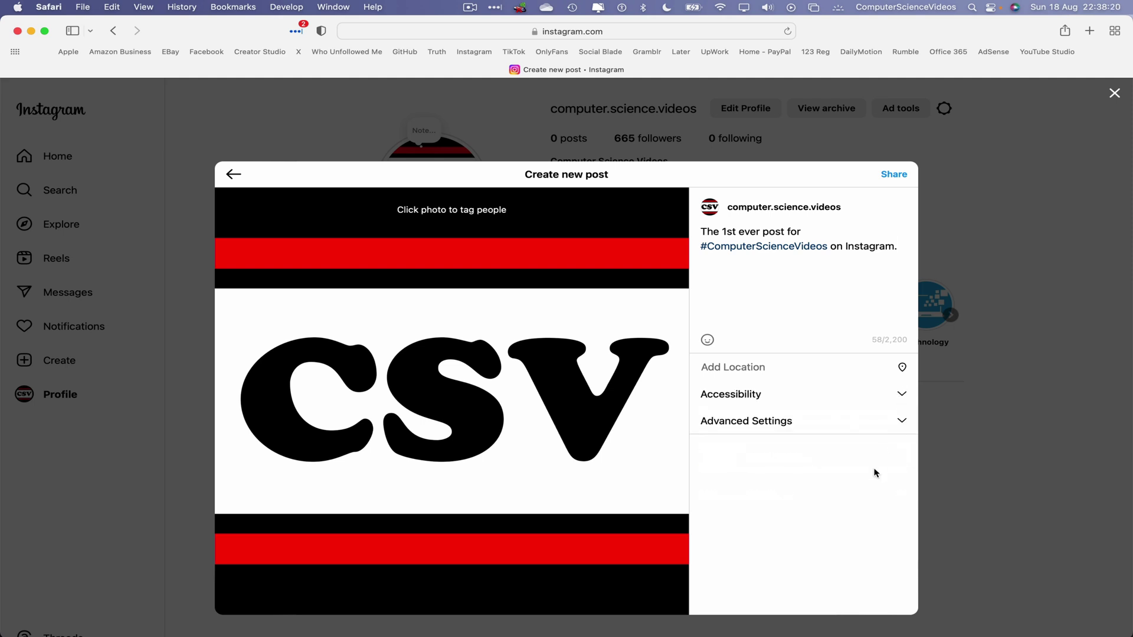
left_click(902, 422)
left_click(905, 424)
left_click(895, 175)
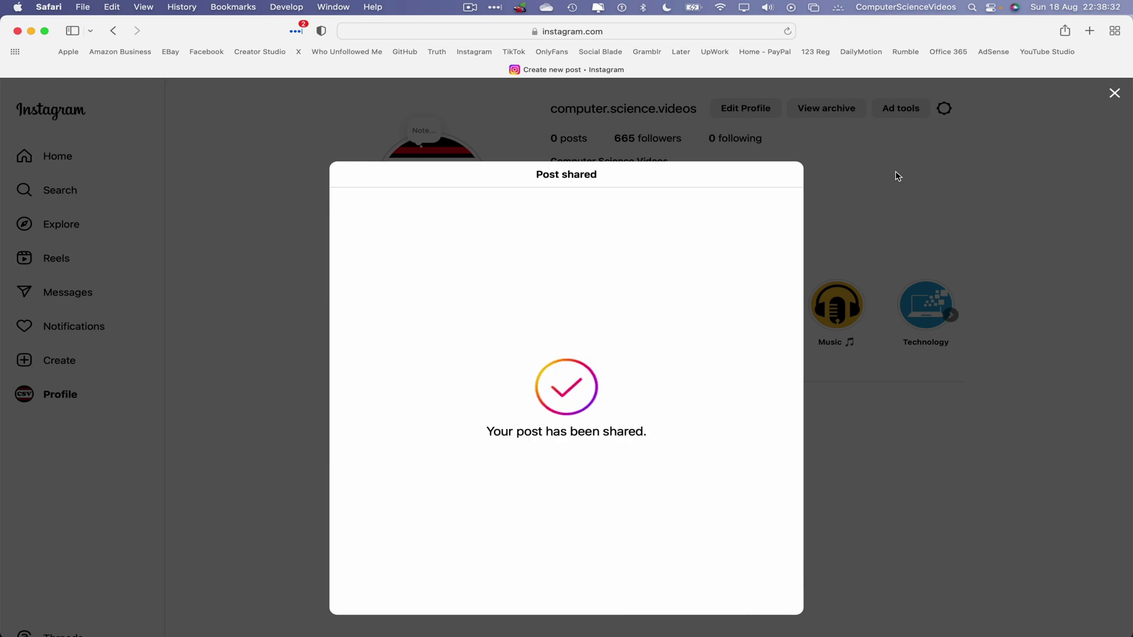
- Dismiss the Post shared dialog and reload the profile so it shows 1 post
left_click(894, 181)
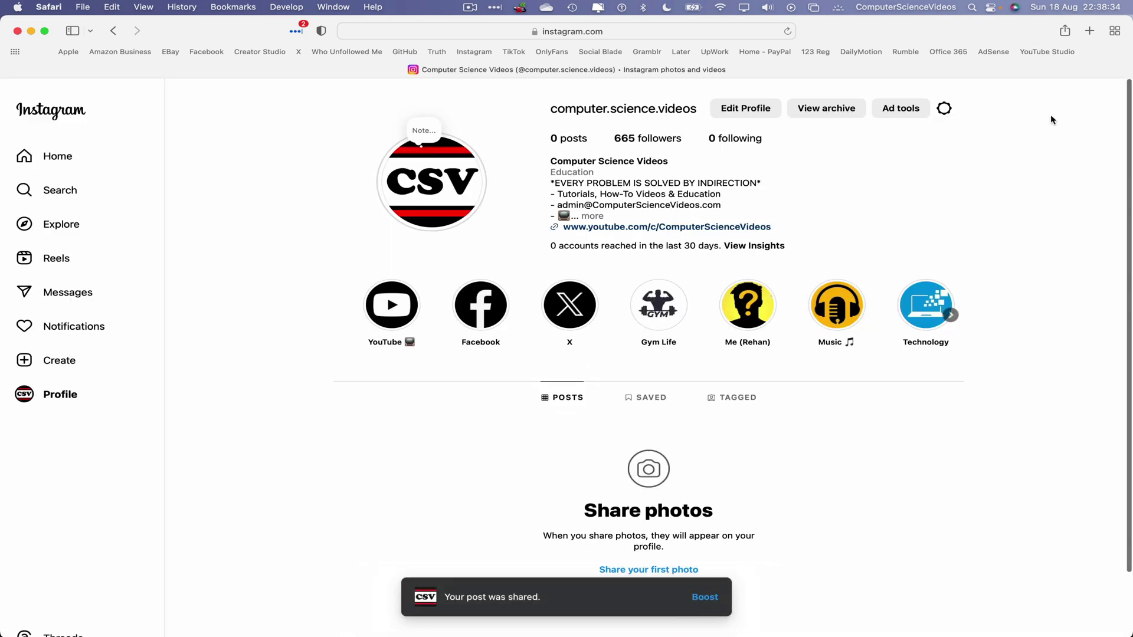
right_click(983, 167)
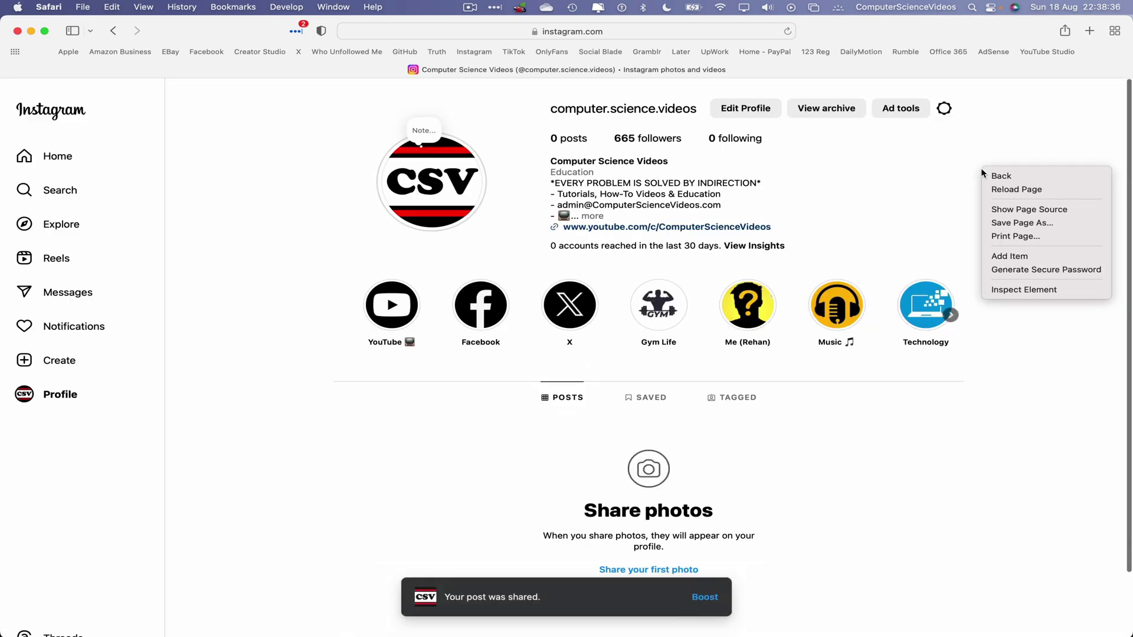
left_click(1015, 188)
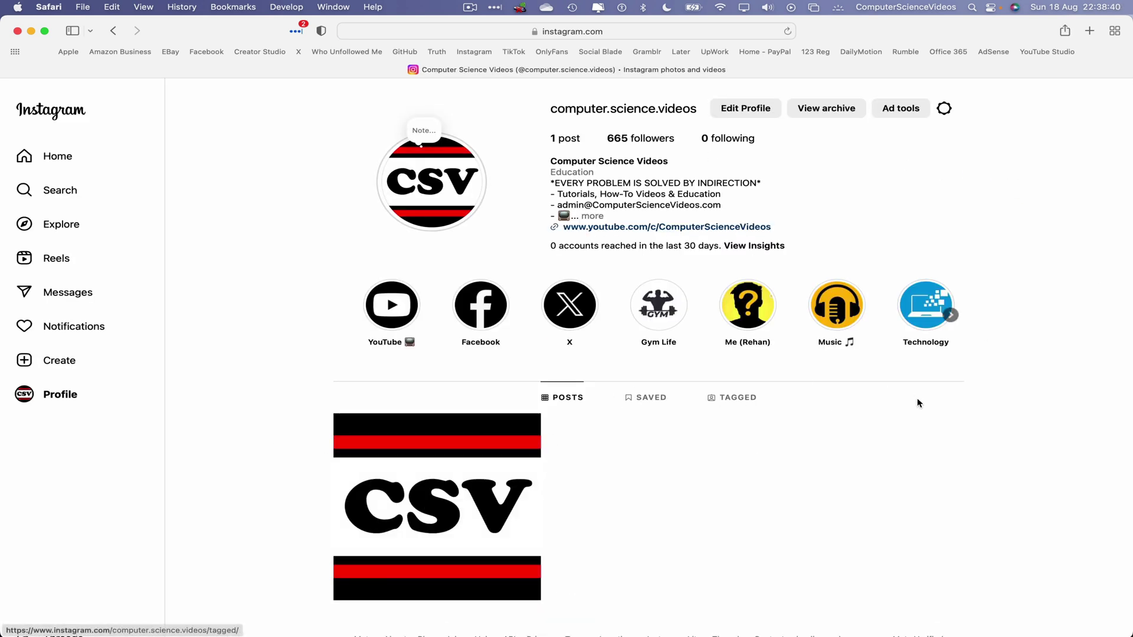
- Open the new CSV logo post to check its caption, then close it and browse the profile
left_click(480, 446)
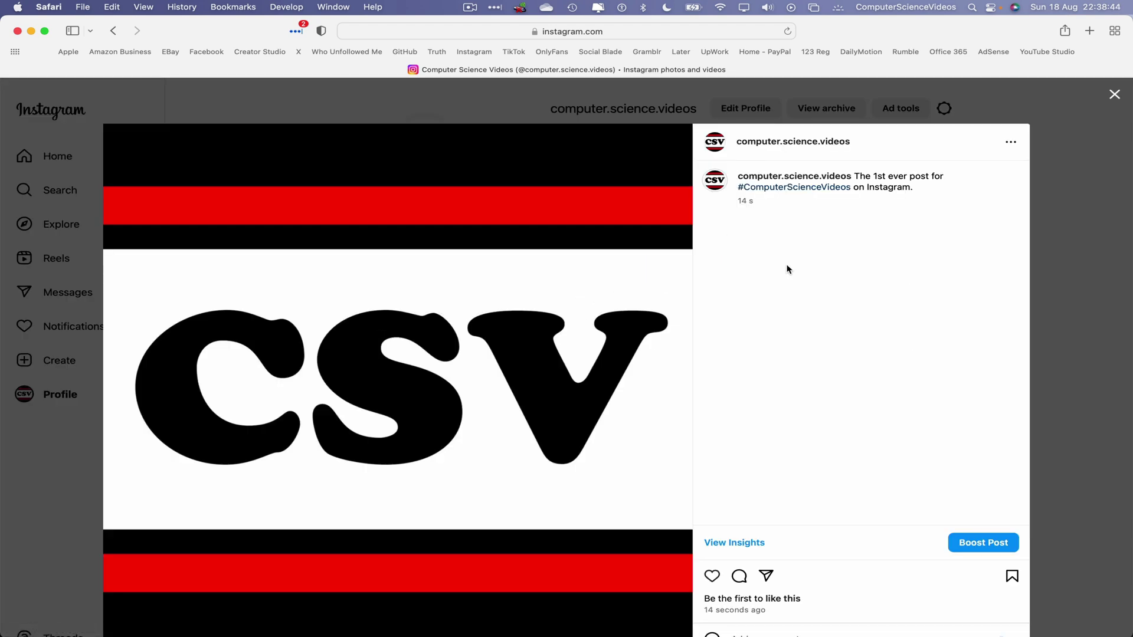
key("super+shift+backslash")
key("super+shift+backslash")
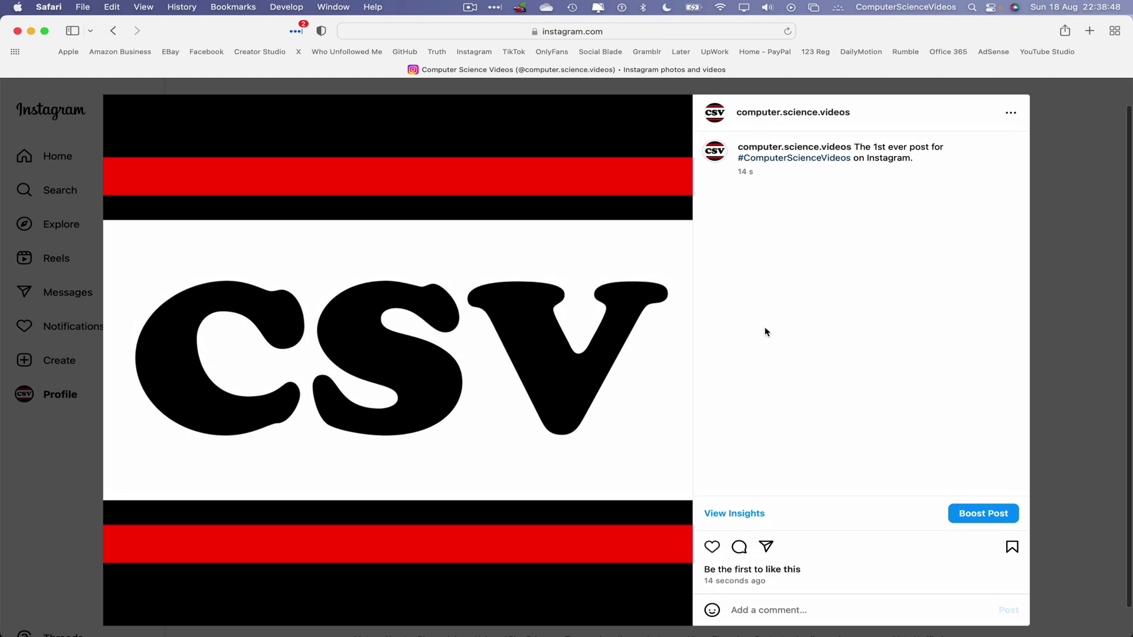
left_click(1094, 199)
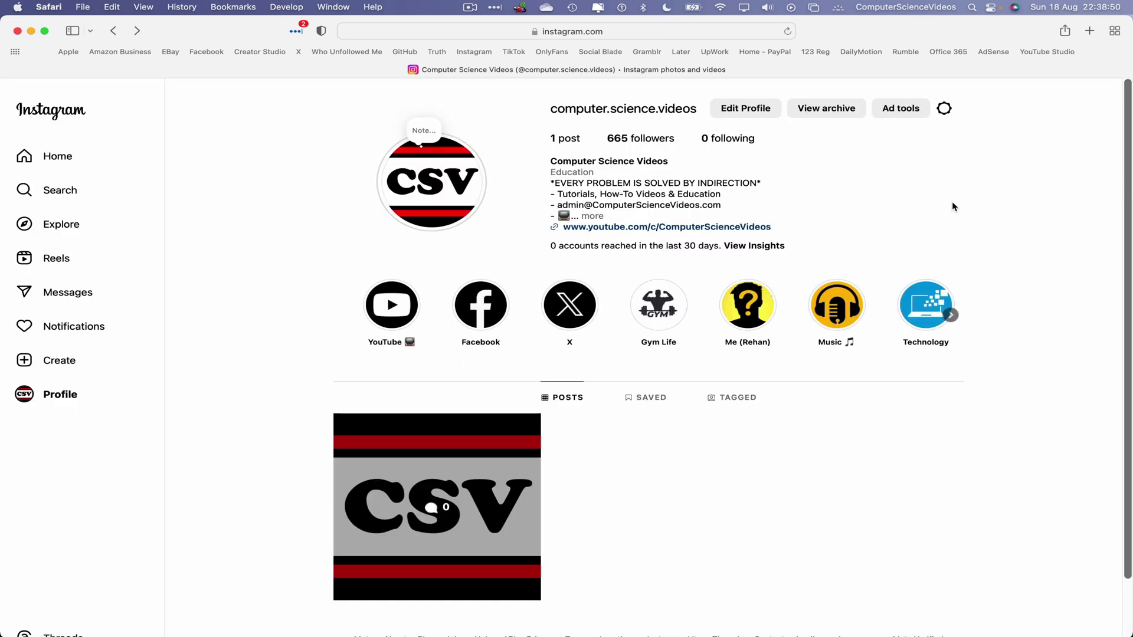
scroll(956, 203, "down", 1)
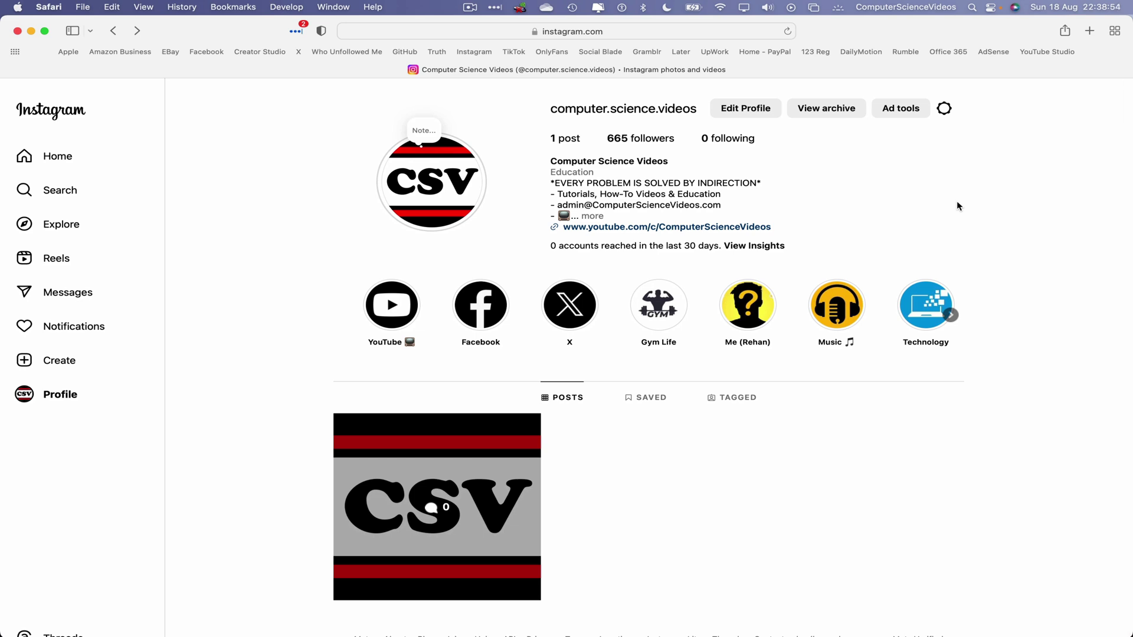
scroll(958, 205, "down", 1)
- Quit Safari from the Safari menu
left_click(49, 7)
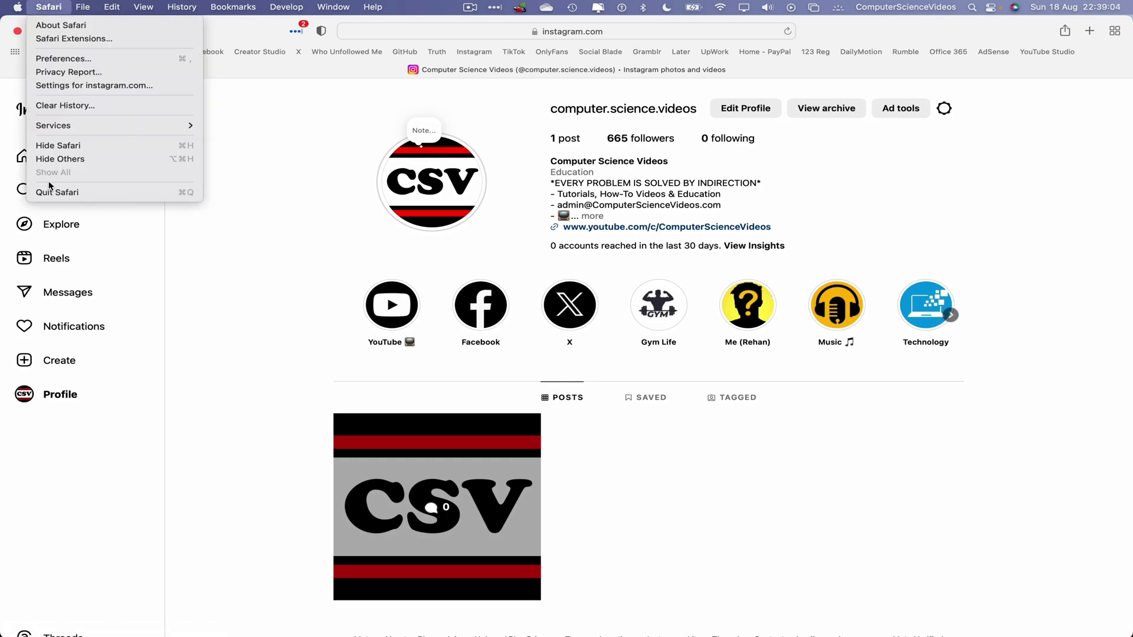
left_click(81, 194)
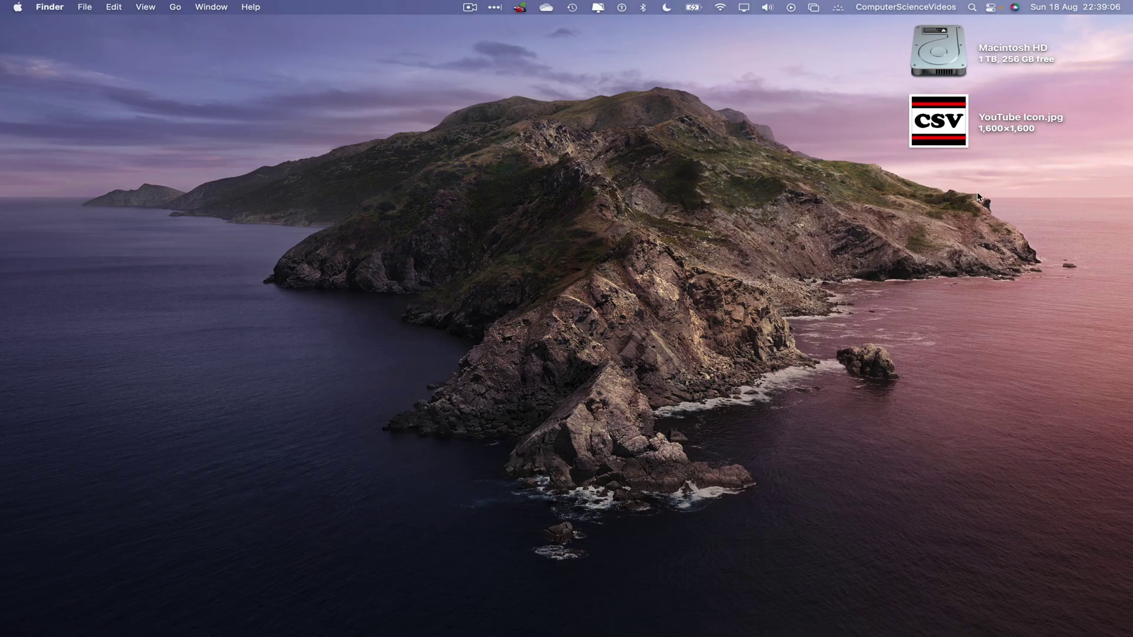